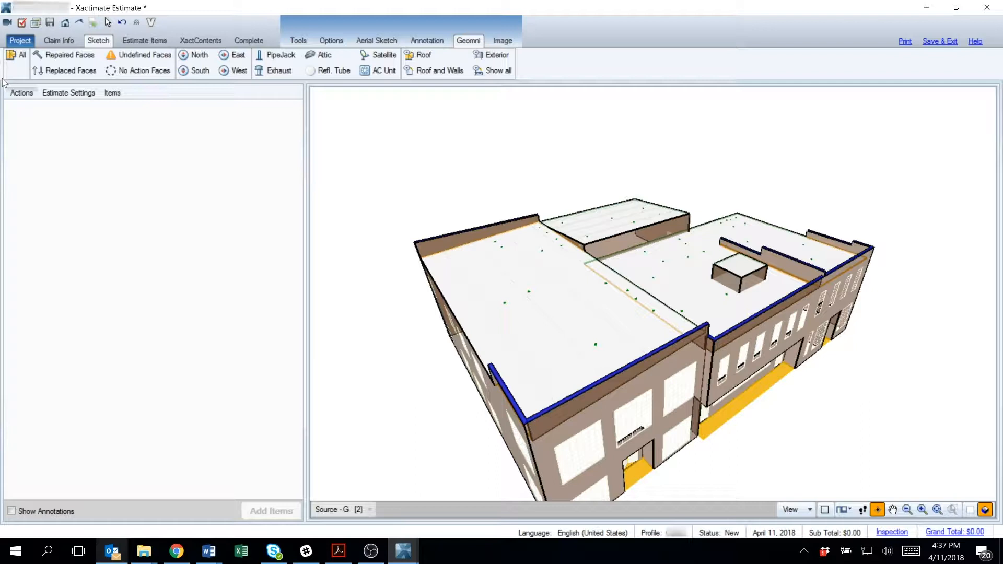
# Select the large front roof face, open its properties for review and deselect the face
pyautogui.click(515, 296)
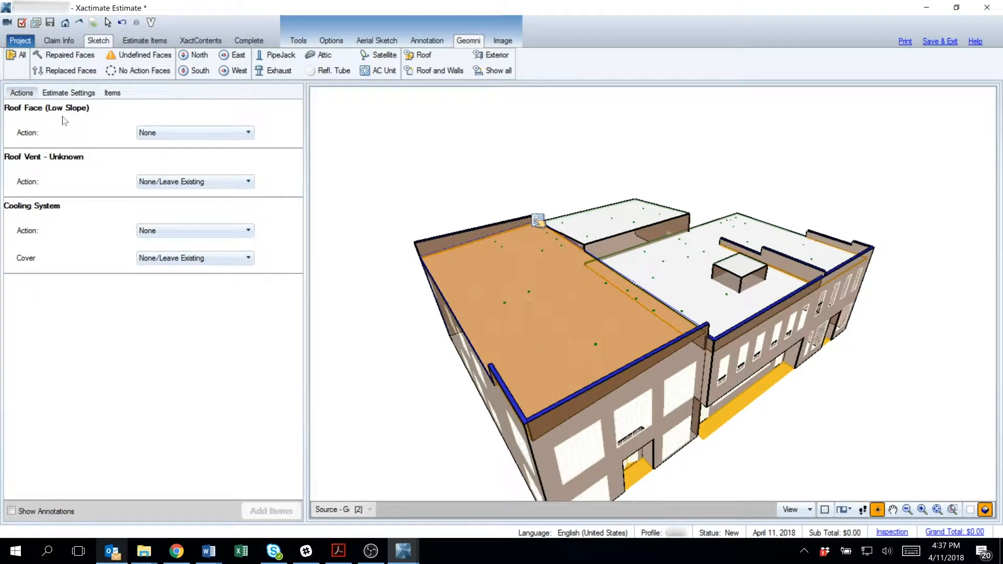
pyautogui.click(538, 221)
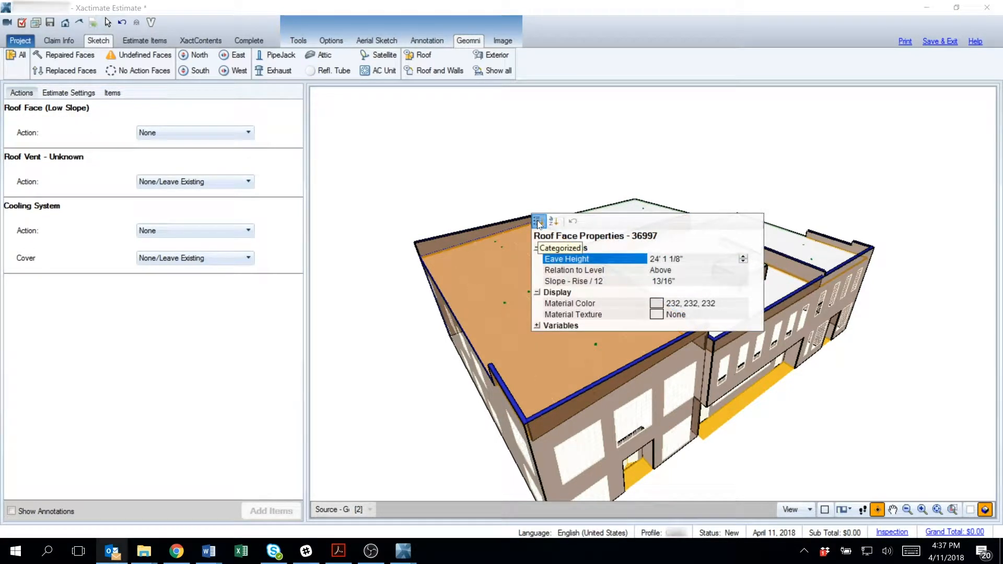
pyautogui.click(675, 190)
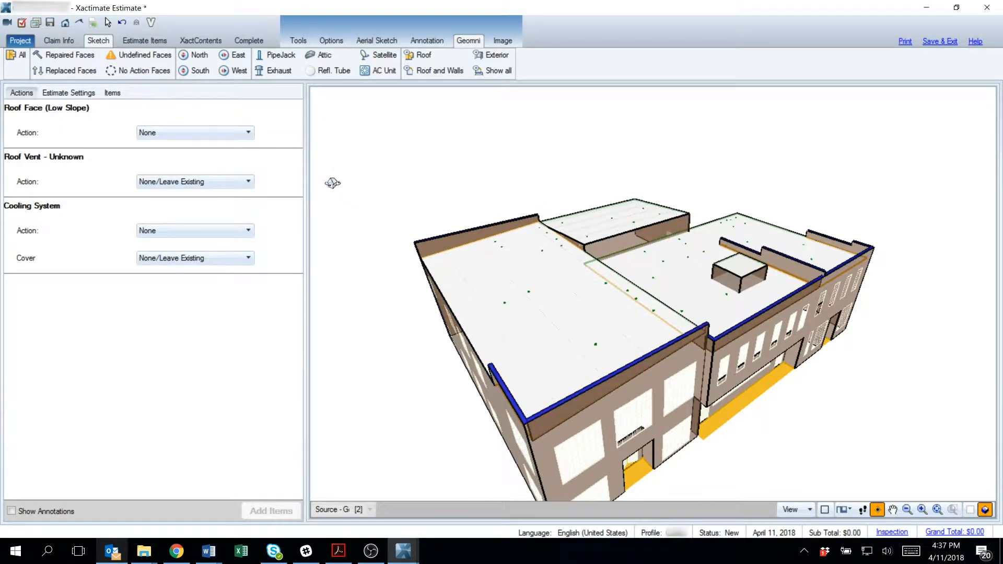
# Set the low-slope roof face action to Replace Existing with Built-Up Roofing as the commercial type, and view the available built-up types
pyautogui.click(212, 133)
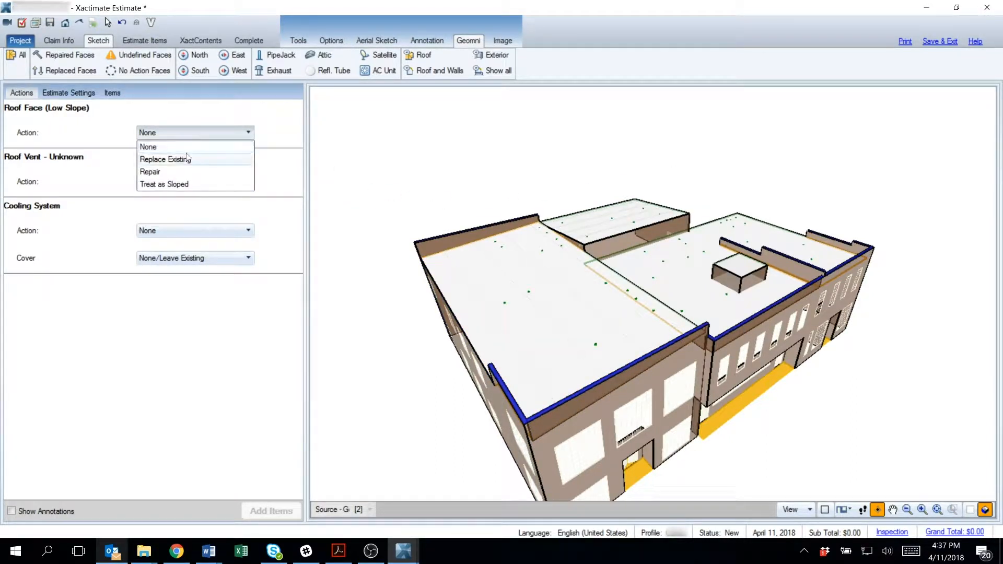
pyautogui.click(196, 158)
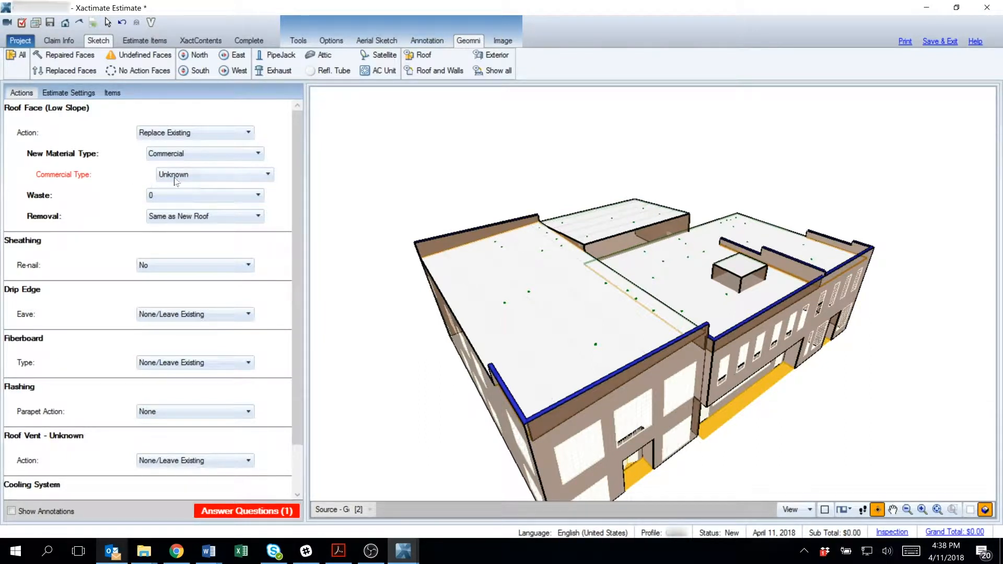
pyautogui.click(205, 176)
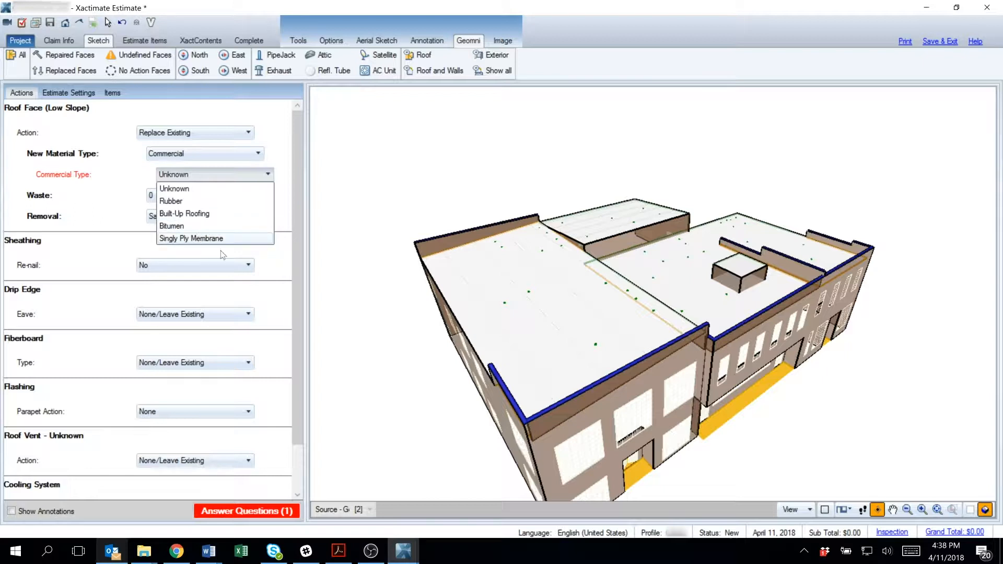
pyautogui.click(209, 213)
pyautogui.click(202, 194)
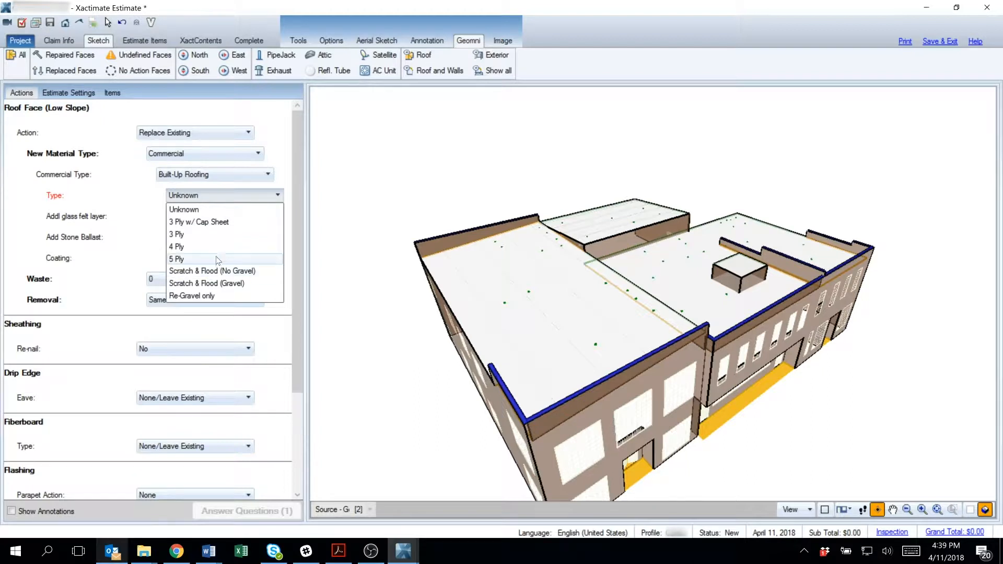
pyautogui.click(154, 196)
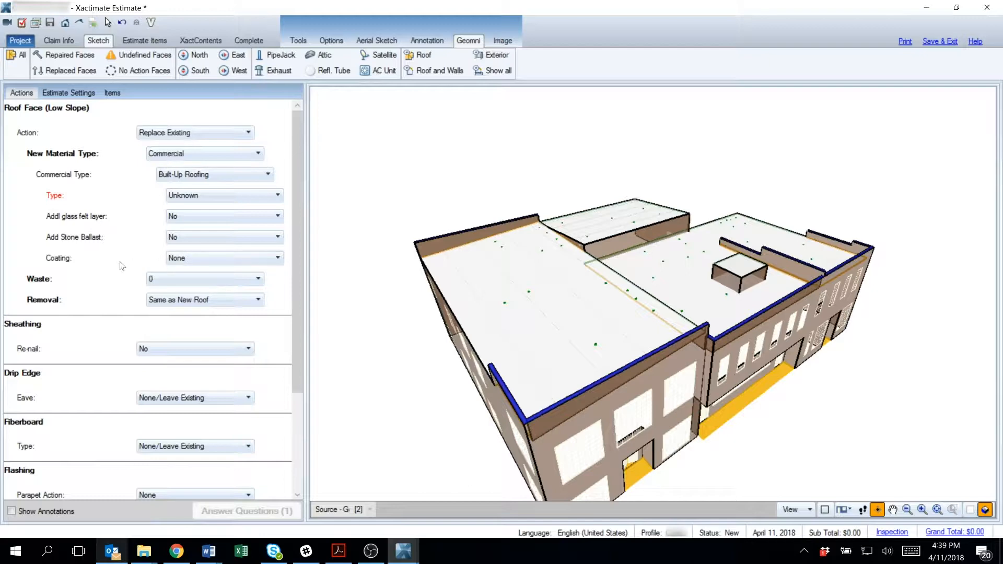
# Review the remaining replacement options, and select the smaller rear roof face to view its actions
pyautogui.scroll(-5, 121, 266)
pyautogui.click(160, 311)
pyautogui.click(616, 219)
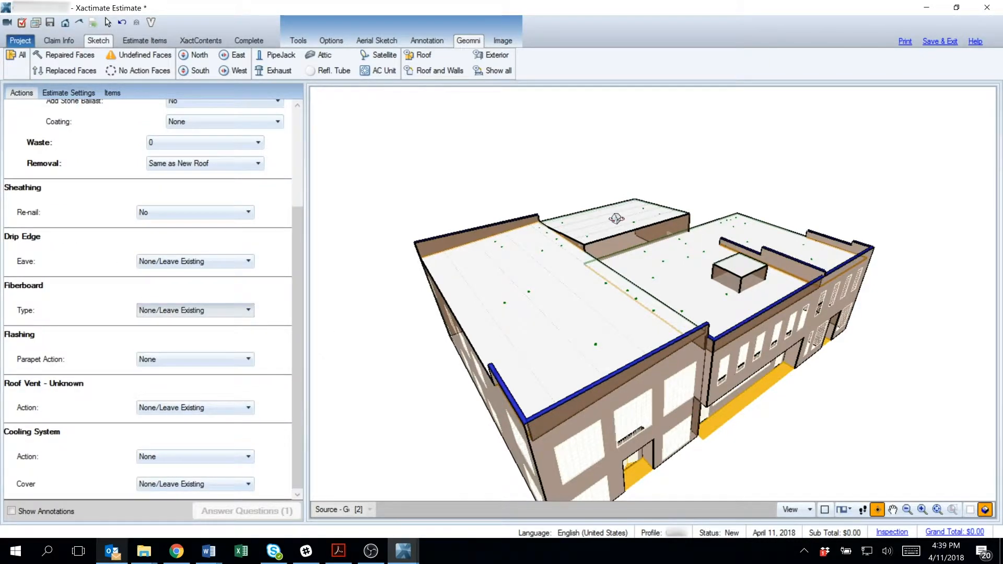
pyautogui.click(617, 218)
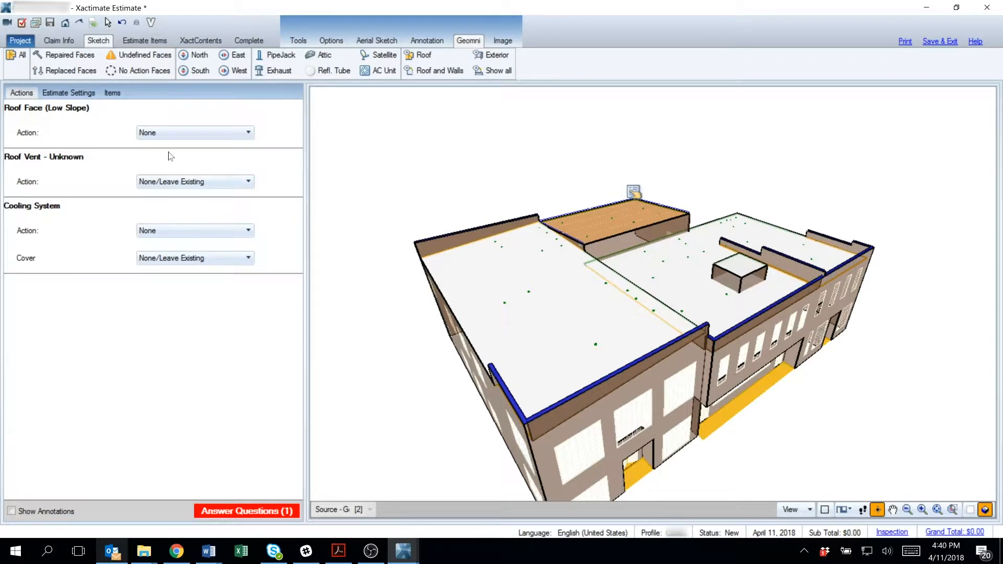
# Try the 1/2" and 1" fiberboard types on the large front roof face, and return the fiberboard to None/Leave Existing
pyautogui.click(522, 326)
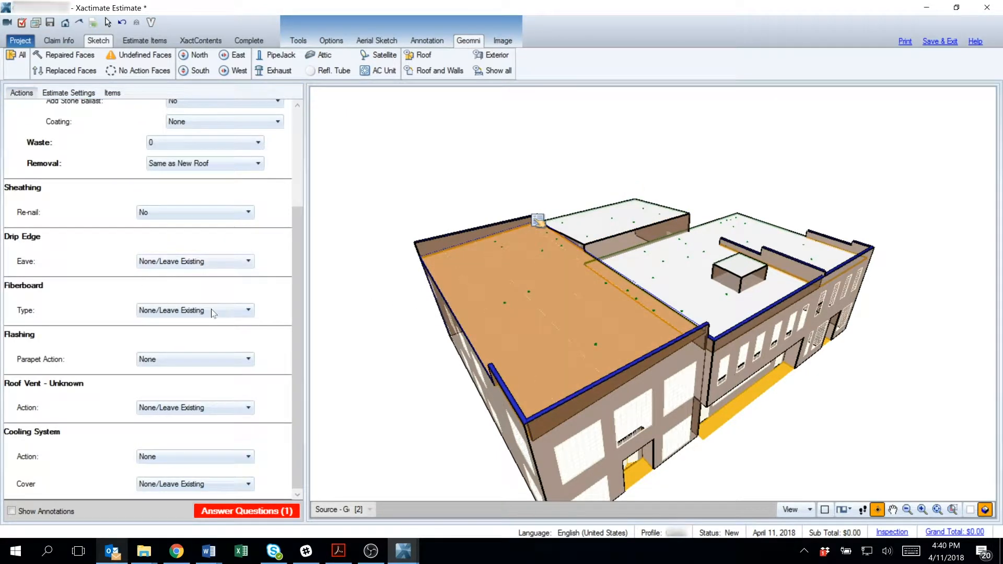
pyautogui.scroll(3, 224, 171)
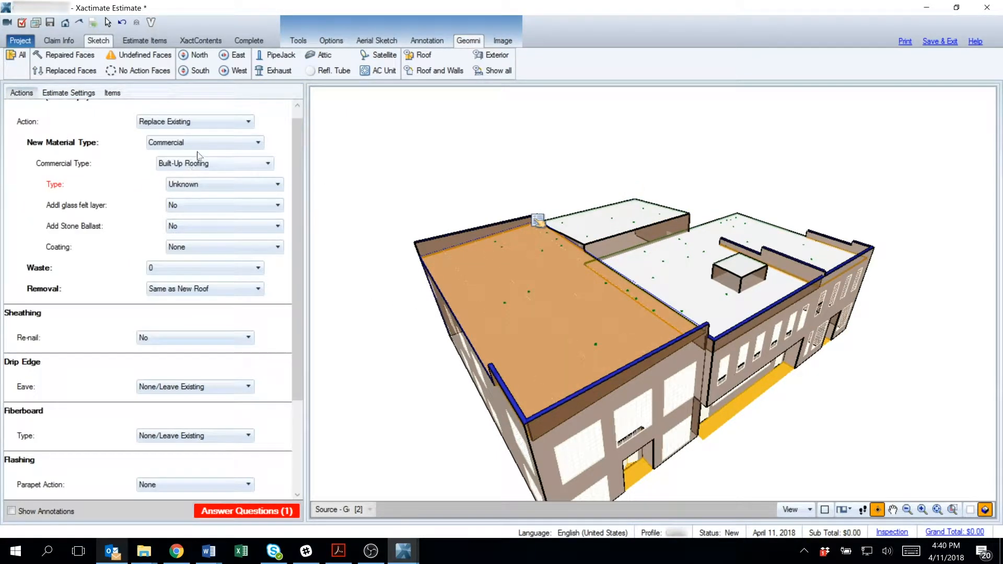
pyautogui.scroll(1, 198, 200)
pyautogui.scroll(-1, 170, 271)
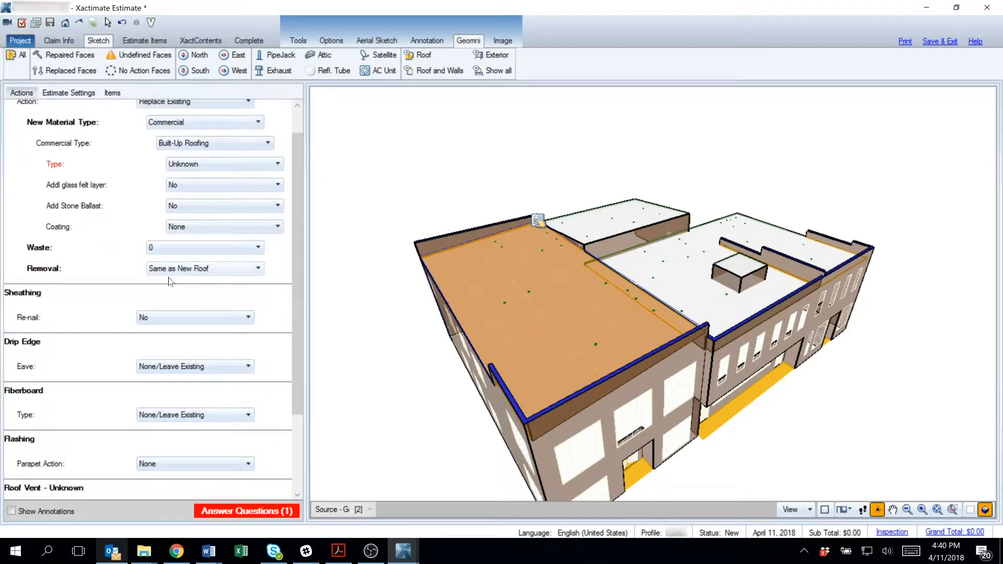
pyautogui.scroll(-1, 171, 286)
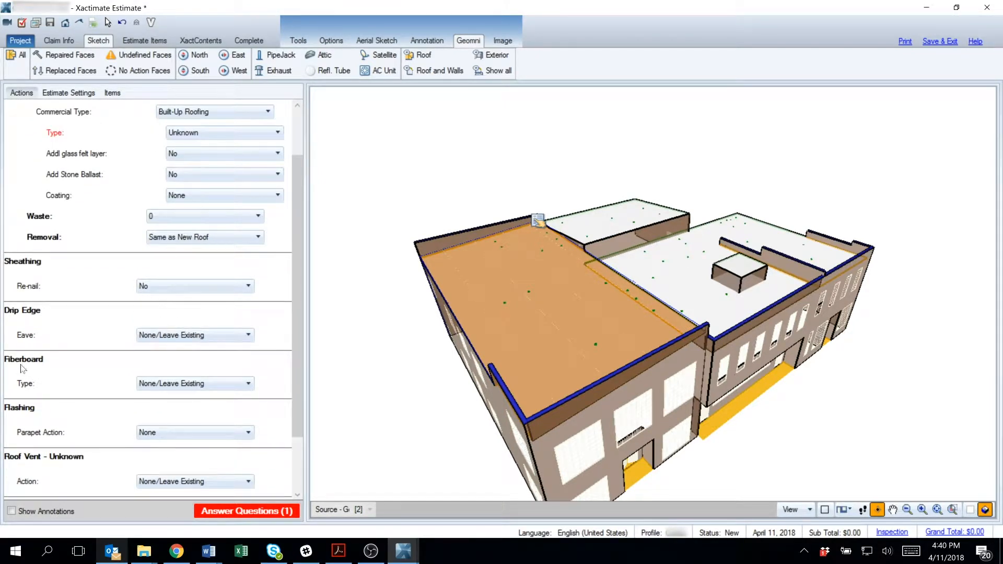
pyautogui.click(199, 384)
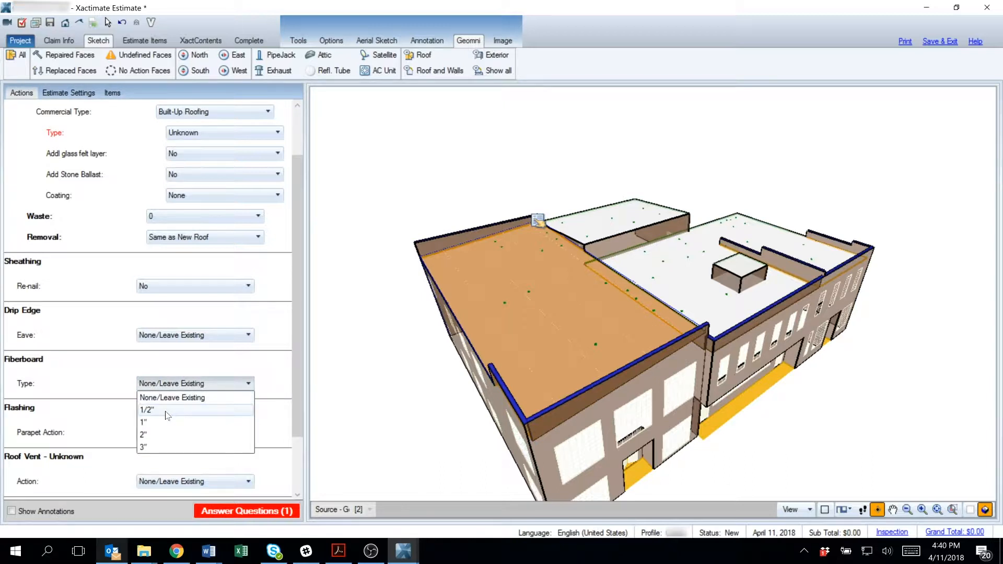
pyautogui.click(167, 410)
pyautogui.click(189, 385)
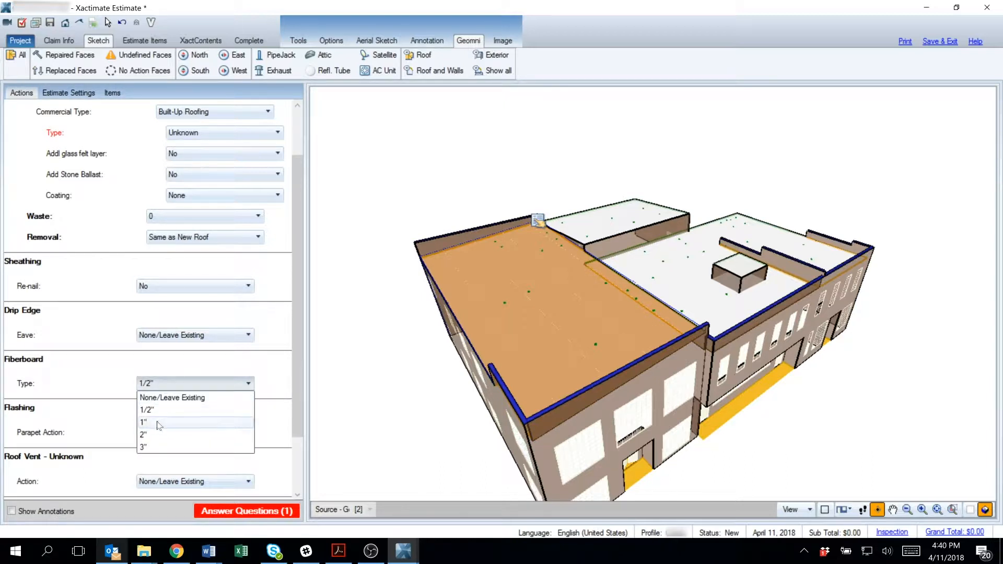
pyautogui.click(158, 423)
pyautogui.click(164, 384)
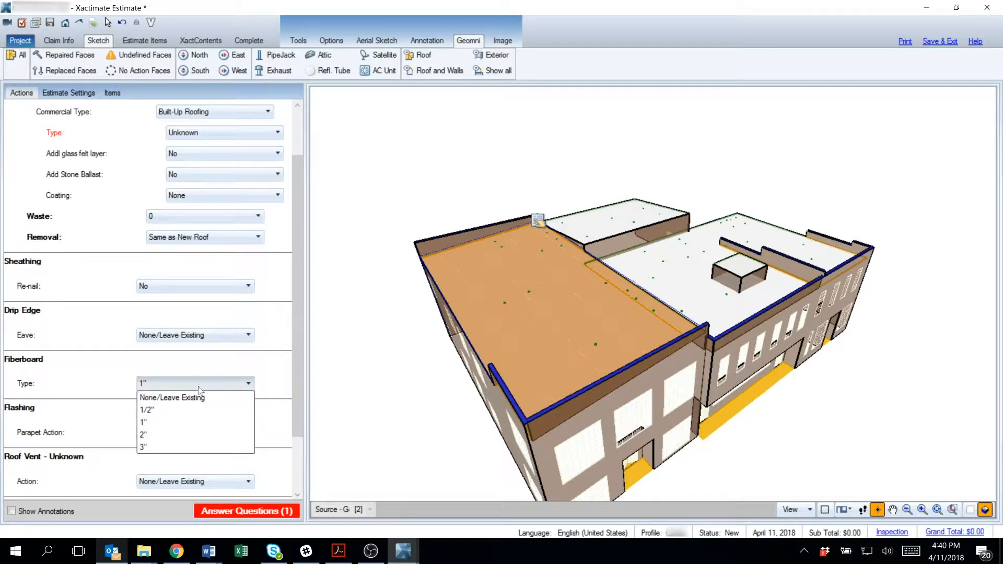
pyautogui.click(181, 400)
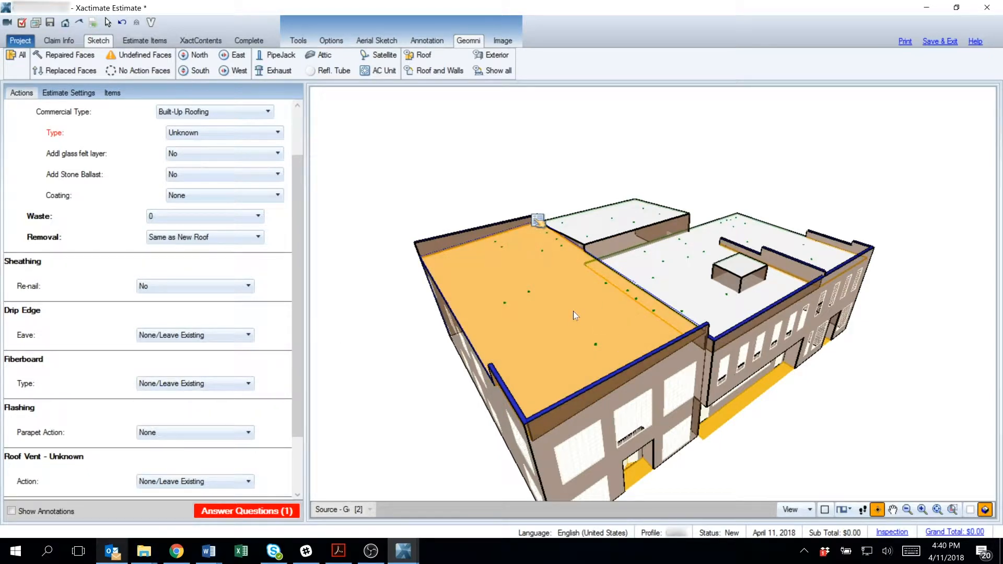
# Identify an unknown roof vent on the large front roof face as an Attic Vent
pyautogui.scroll(-3, 198, 193)
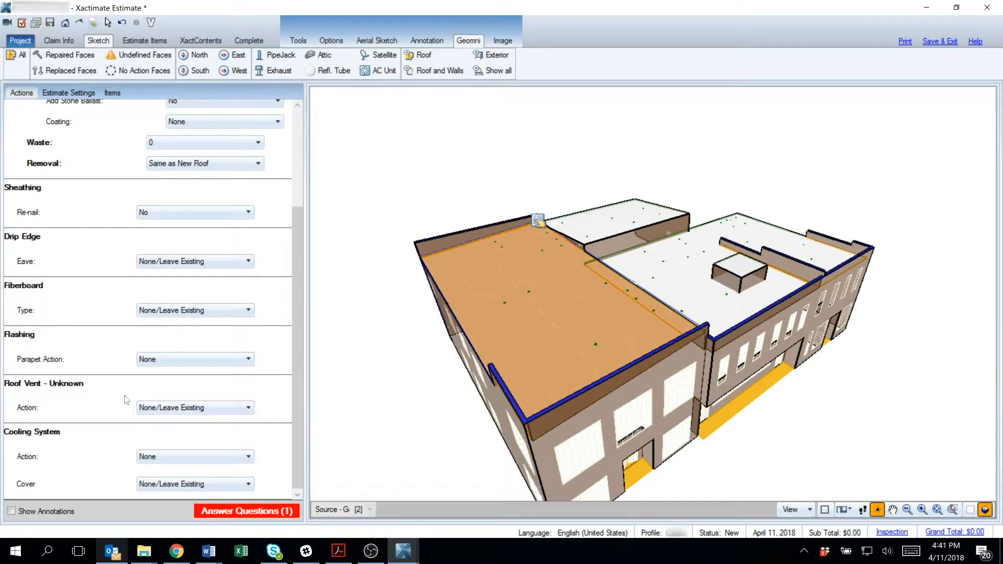
pyautogui.click(504, 302)
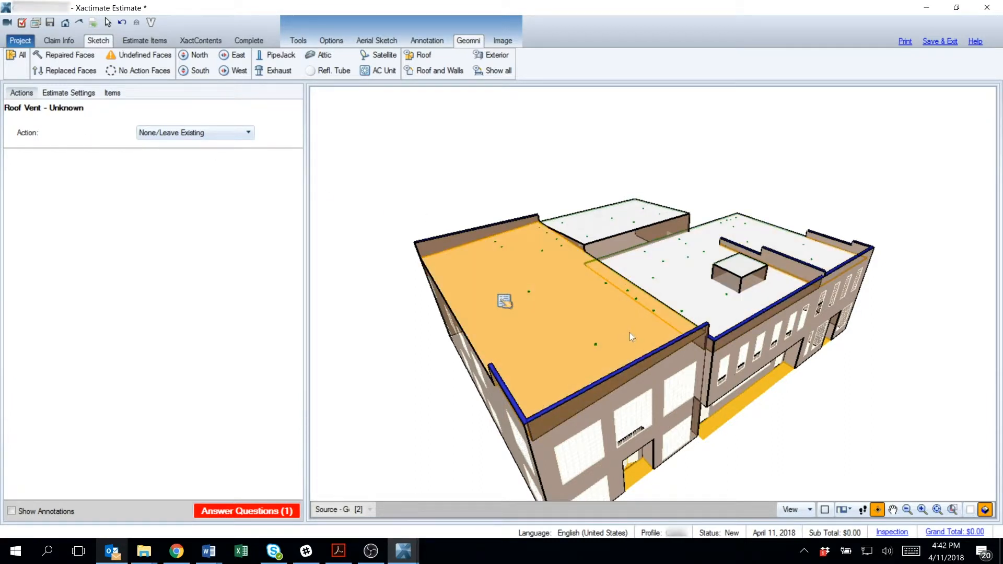
pyautogui.click(190, 135)
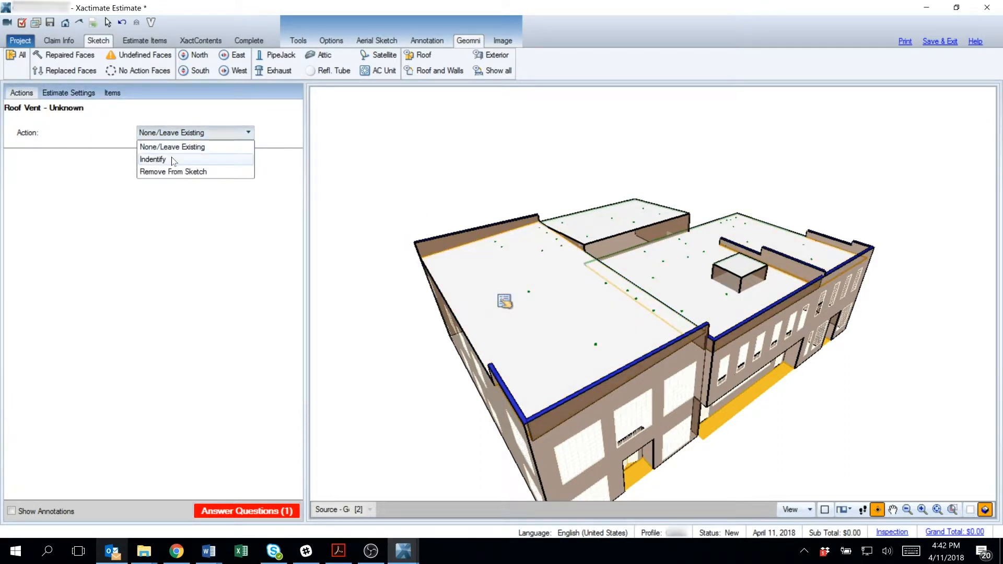
pyautogui.click(174, 160)
pyautogui.click(186, 155)
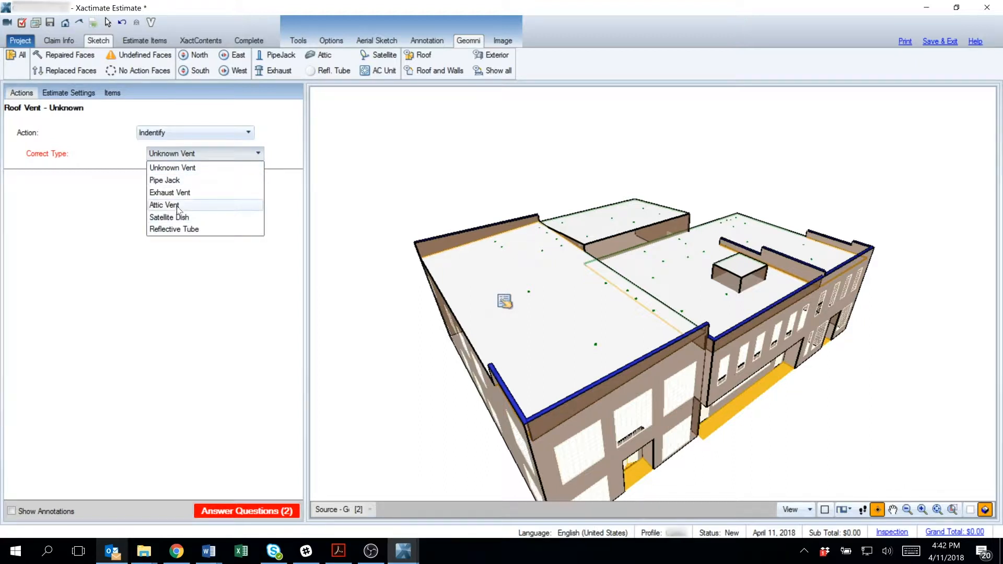
pyautogui.click(180, 205)
# Set the attic vent's action to Replace with the Gravity category
pyautogui.click(185, 134)
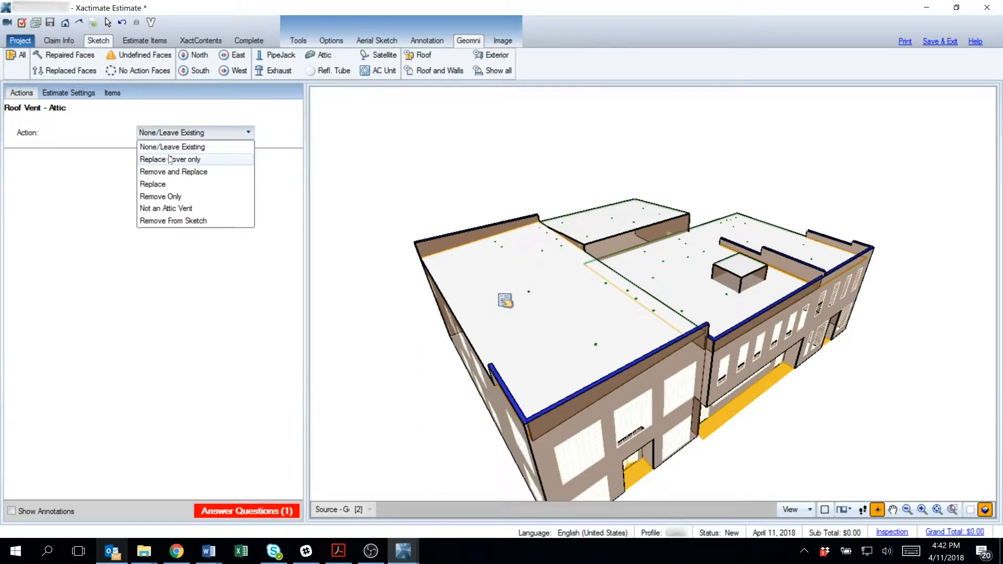
pyautogui.click(172, 185)
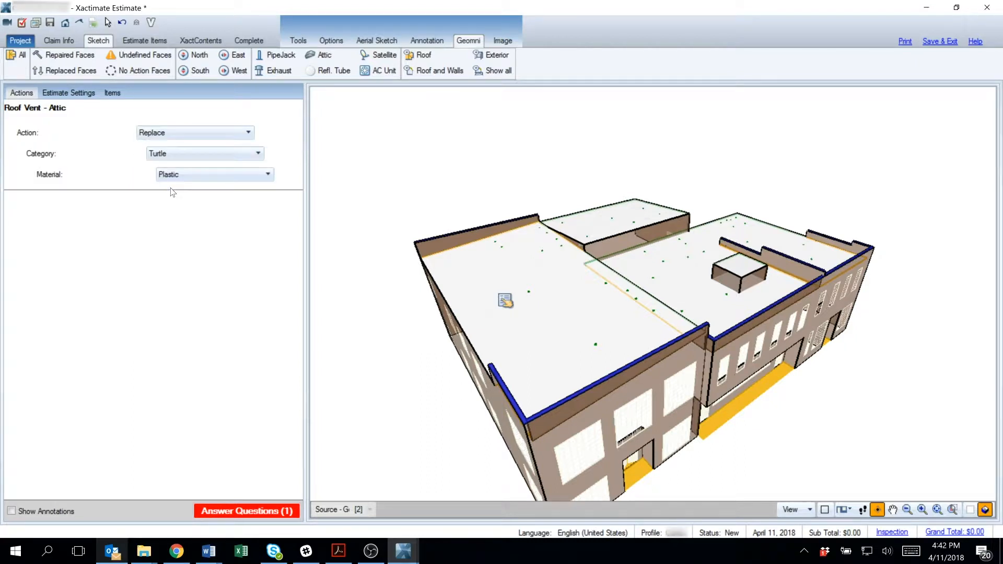
pyautogui.click(177, 151)
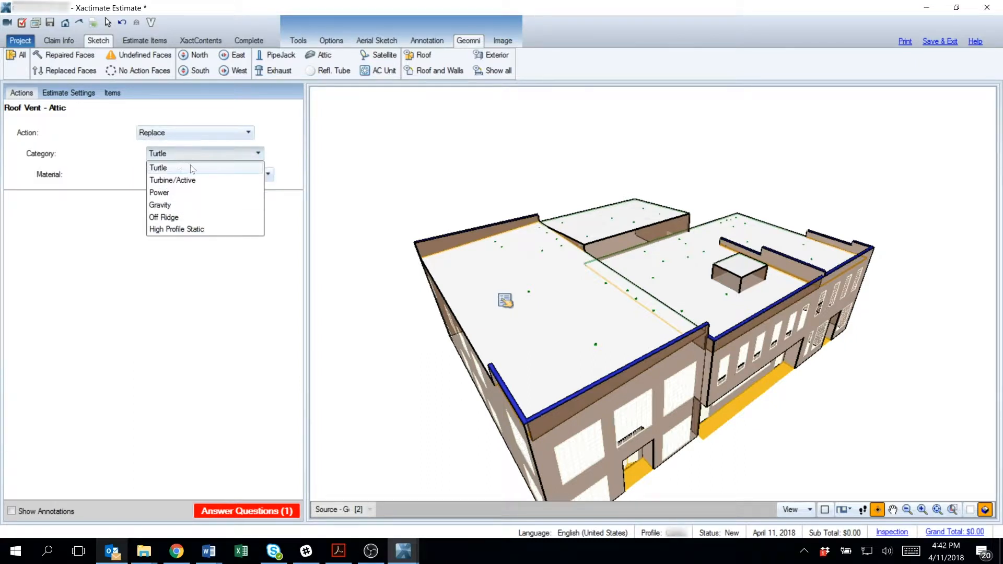
pyautogui.click(178, 207)
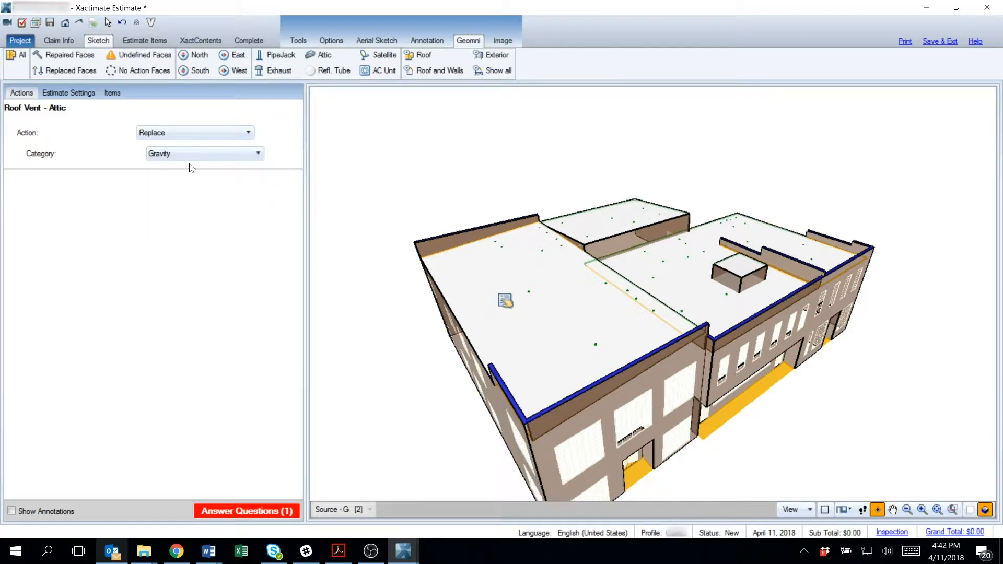
pyautogui.click(195, 151)
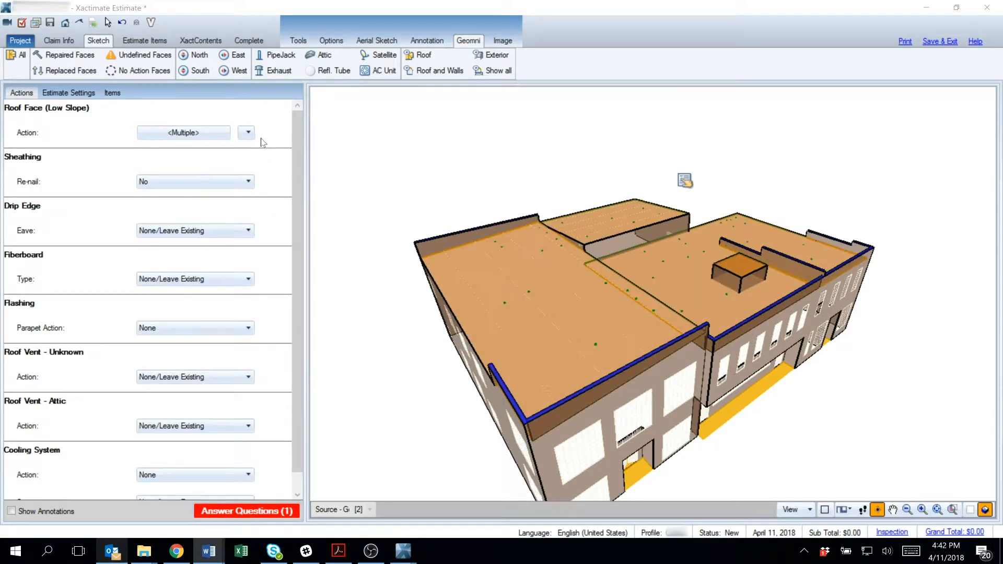
# Set the eave drip edge of the large front roof face to Replace
pyautogui.click(570, 301)
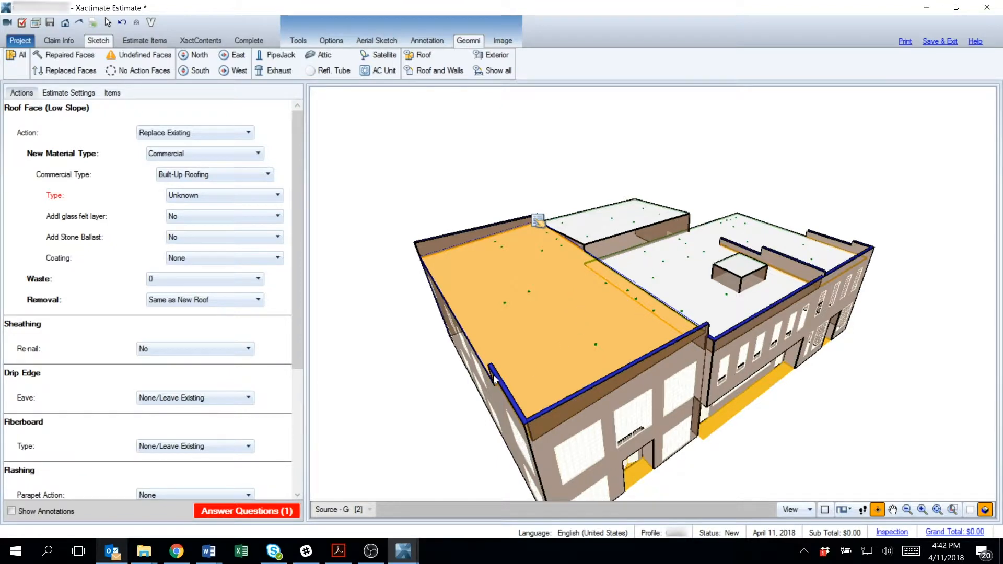
pyautogui.moveTo(496, 381)
pyautogui.mouseDown()
pyautogui.moveTo(413, 436)
pyautogui.moveTo(529, 368)
pyautogui.moveTo(497, 362)
pyautogui.mouseUp()
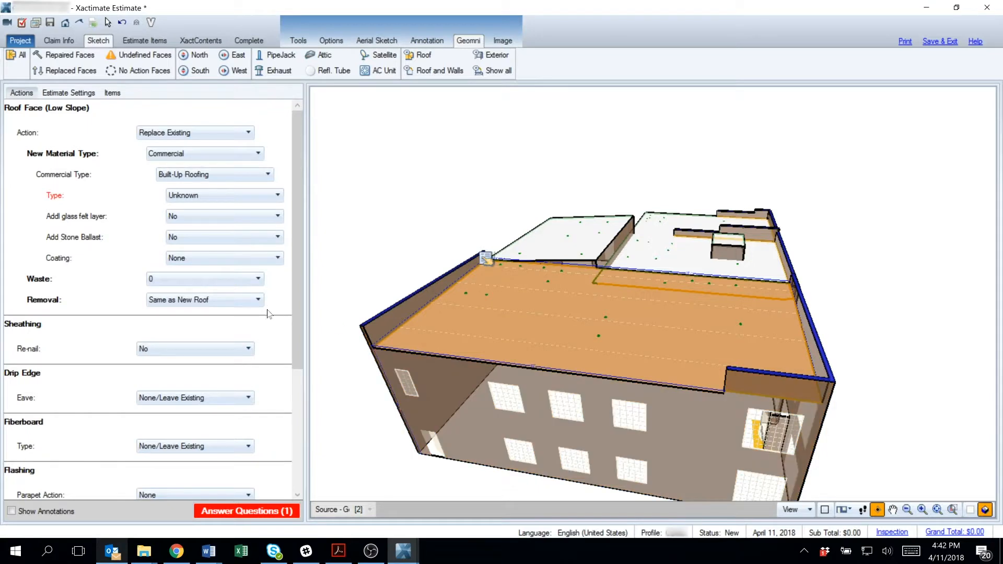
pyautogui.scroll(-1, 197, 342)
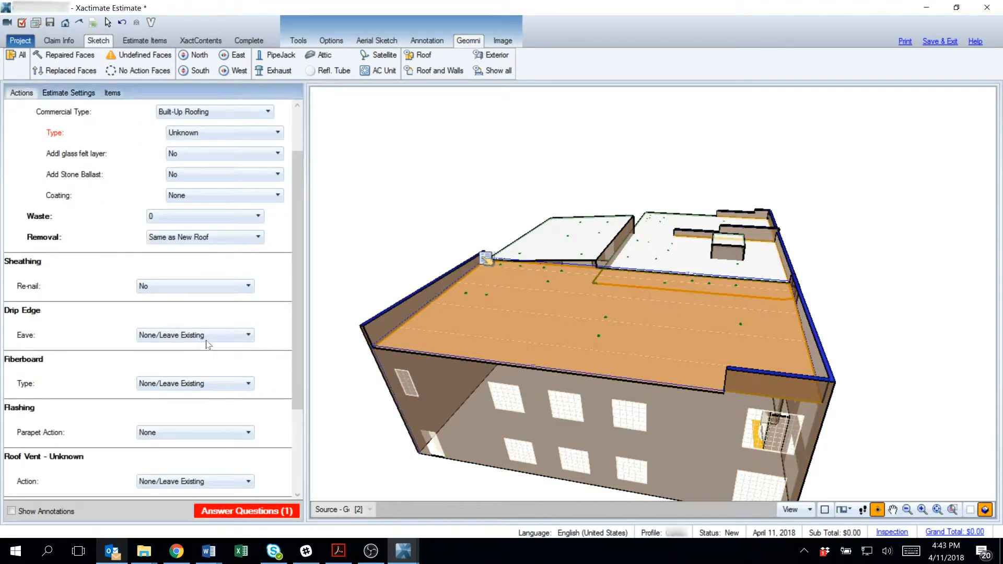
pyautogui.click(178, 335)
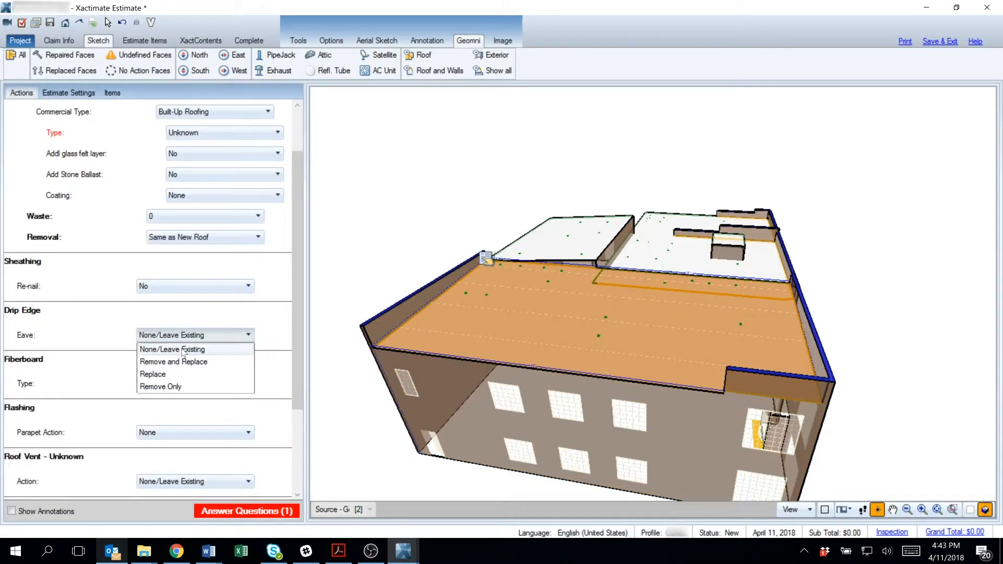
pyautogui.click(177, 374)
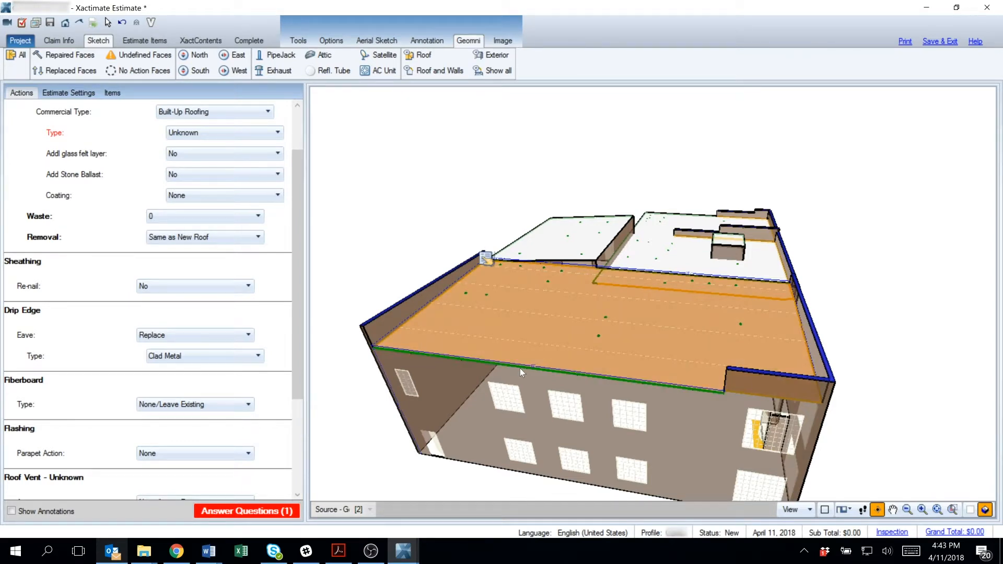
# Set the parapet flashing action of the large front roof face to Replace
pyautogui.scroll(-1, 163, 400)
pyautogui.scroll(-2, 163, 400)
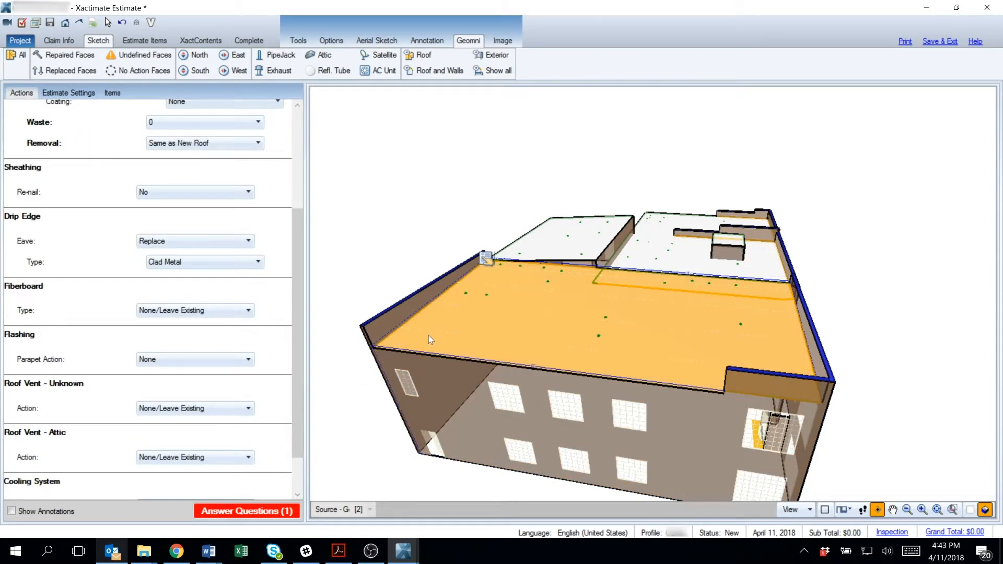
pyautogui.click(175, 361)
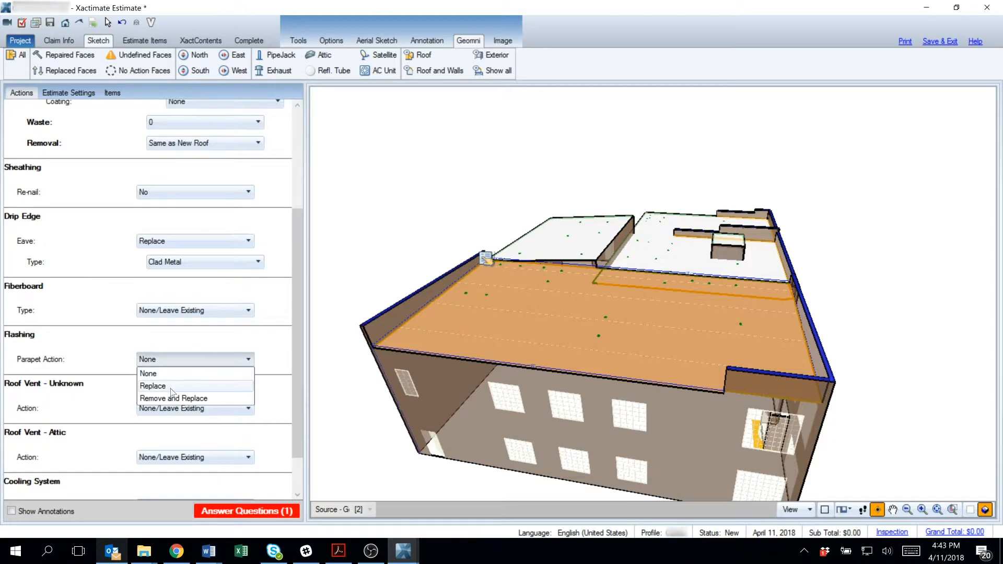
pyautogui.click(174, 386)
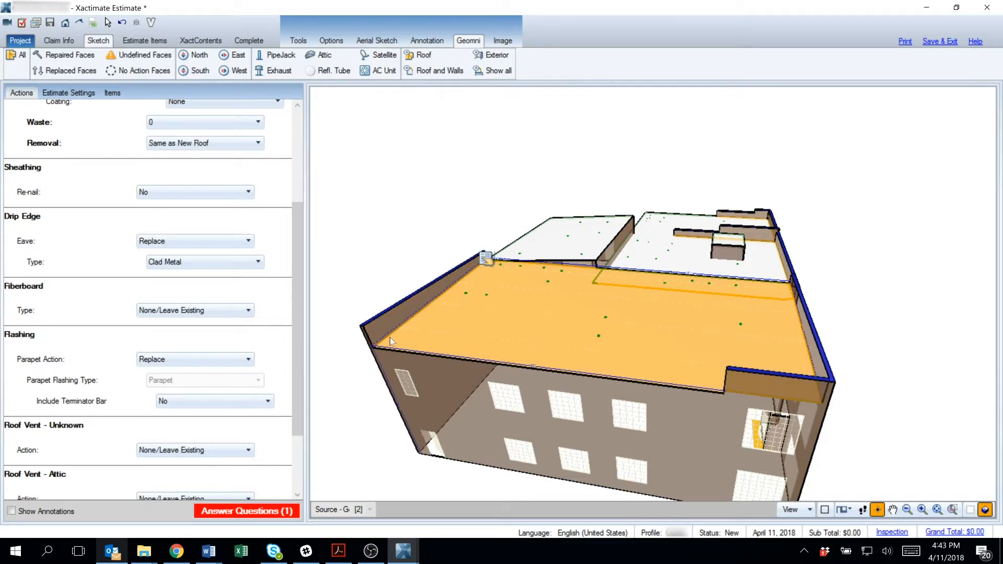
# Set the large front roof face's commercial type to Rubber and check its parapet flashing type
pyautogui.scroll(3, 263, 250)
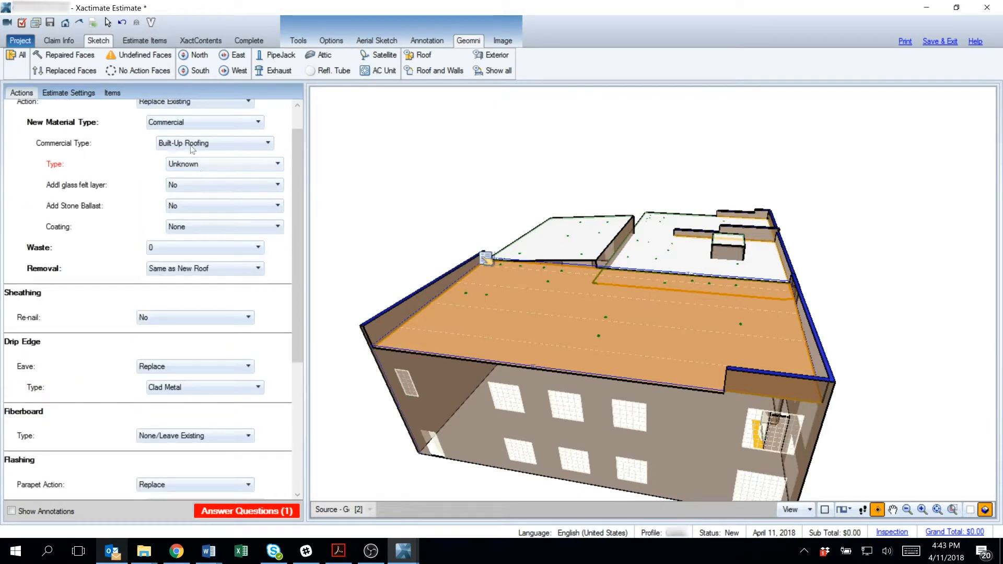
pyautogui.click(196, 145)
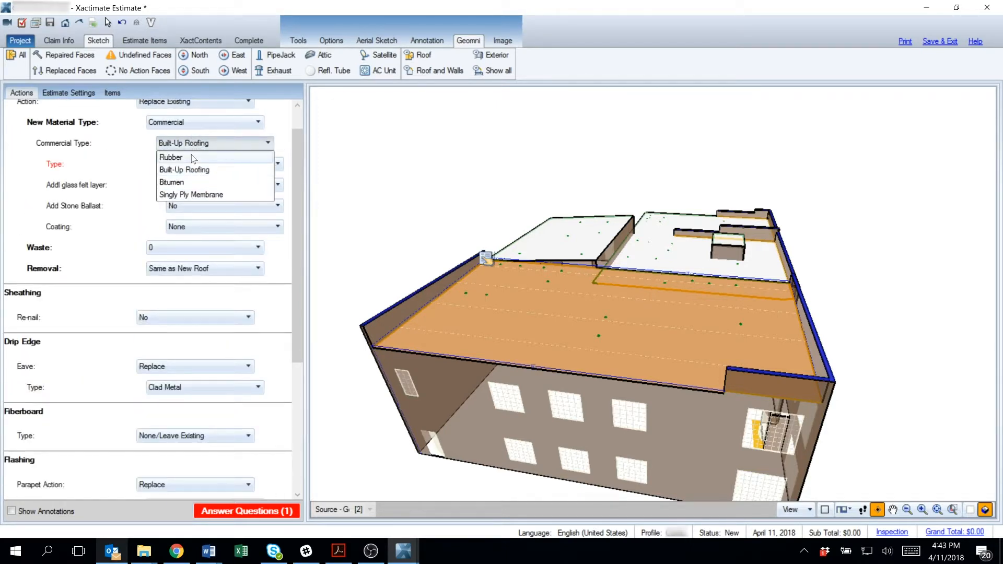
pyautogui.click(192, 155)
pyautogui.scroll(-1, 214, 295)
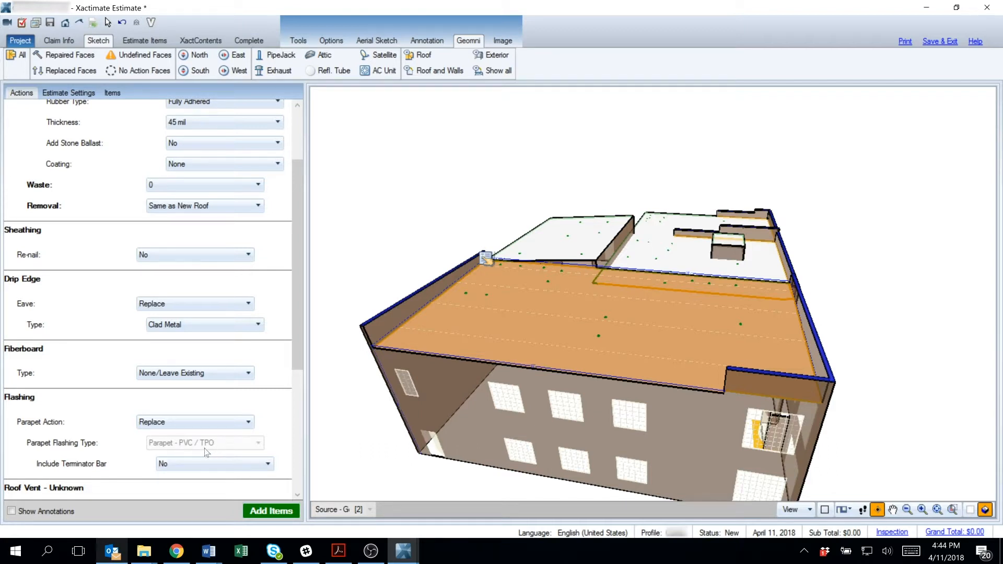
pyautogui.scroll(1, 223, 302)
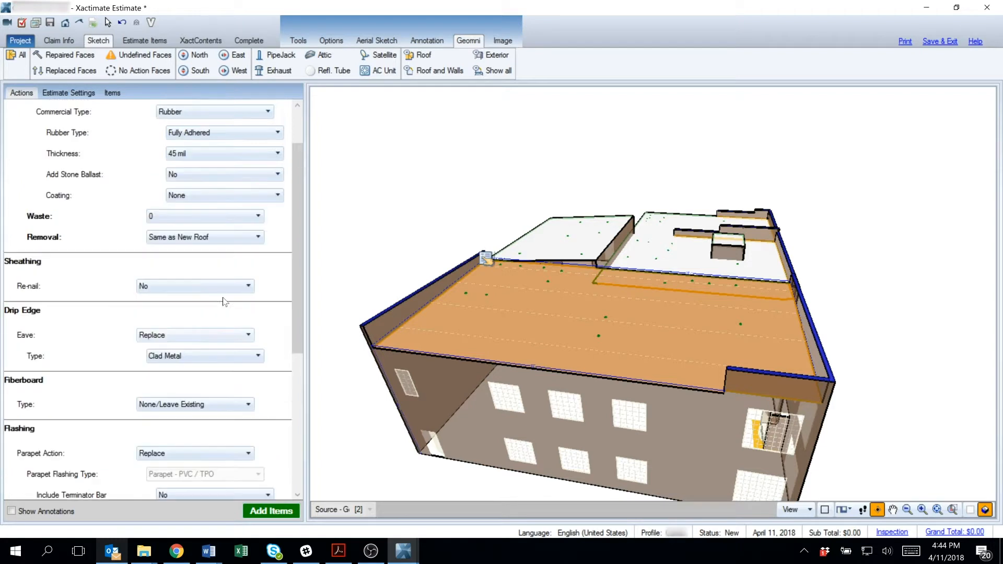
# Set the large front roof face's commercial type to Singly Ply Membrane with the Mechanically Attached type
pyautogui.click(197, 112)
pyautogui.click(191, 166)
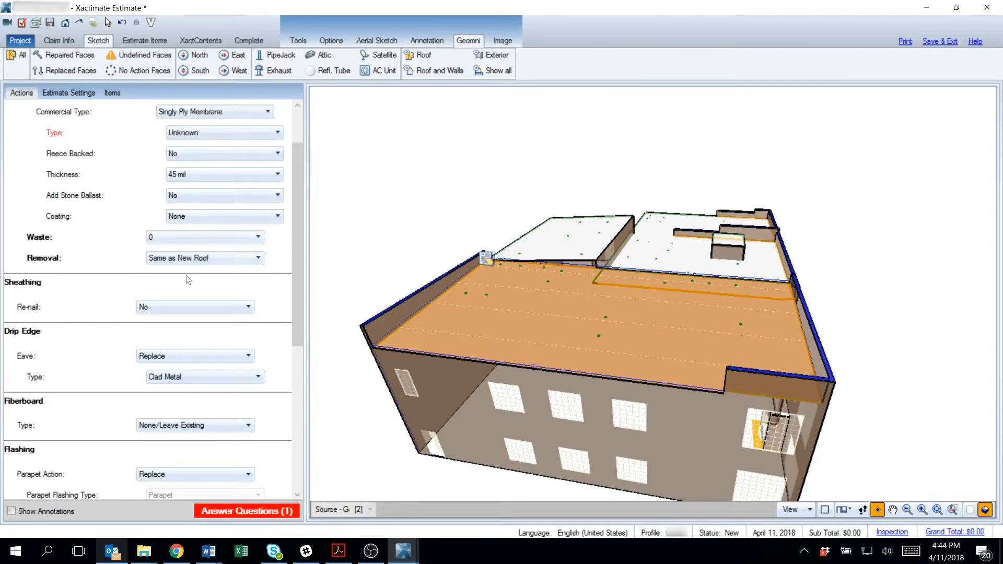
pyautogui.scroll(-3, 188, 280)
pyautogui.scroll(6, 201, 265)
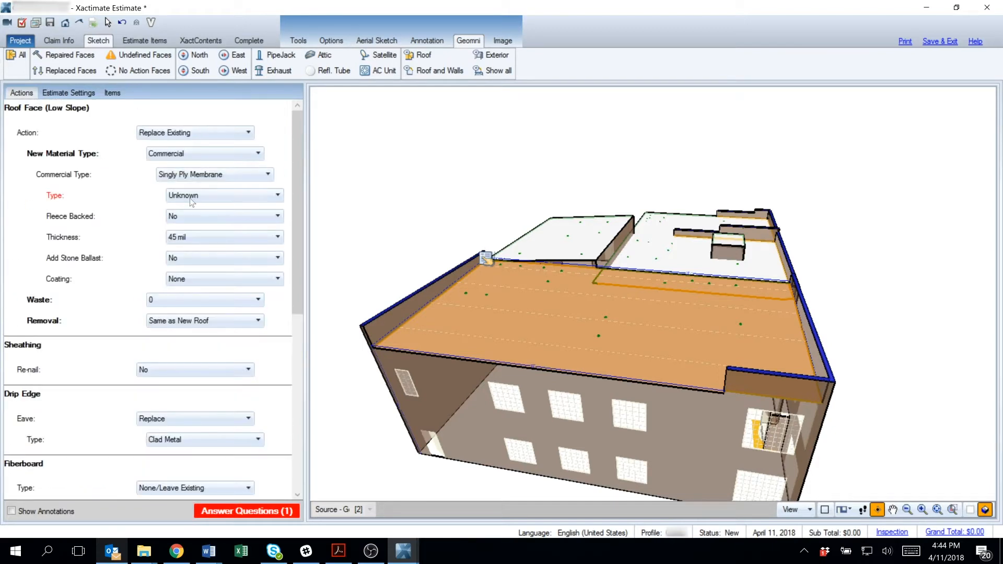
pyautogui.click(193, 195)
pyautogui.click(201, 222)
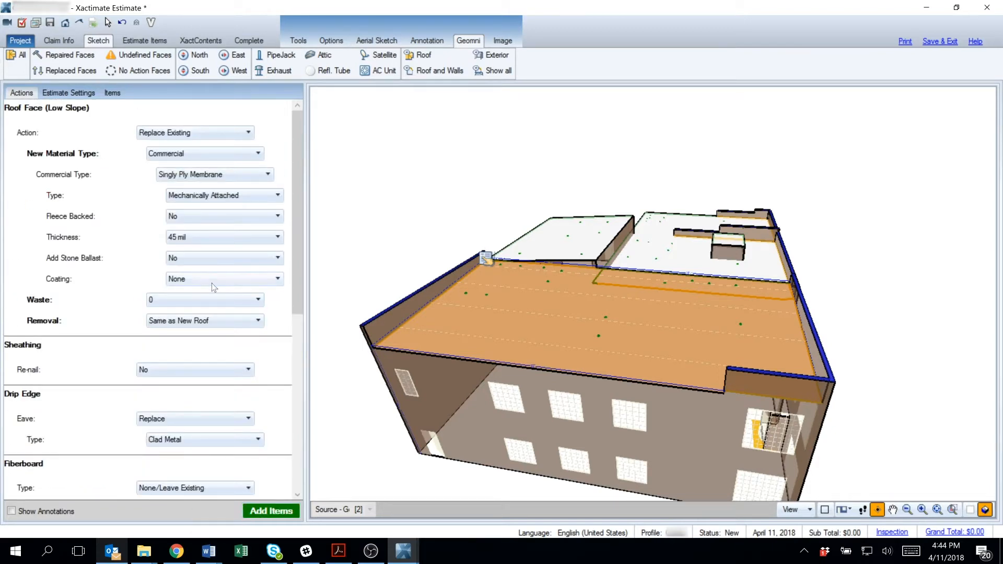
# Review the parapet flashing settings and the line items generated for the large front roof face
pyautogui.scroll(-6, 211, 283)
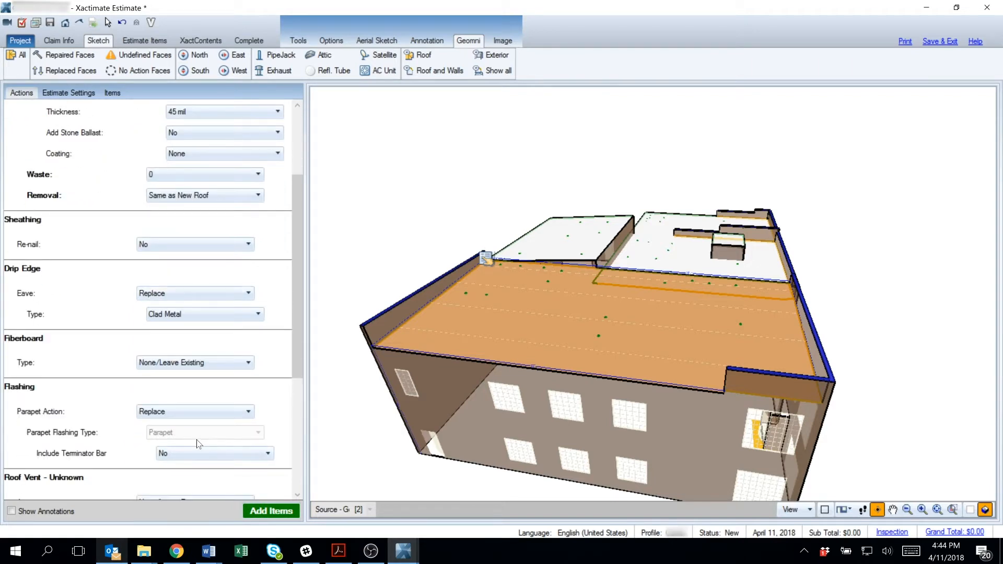
pyautogui.click(112, 92)
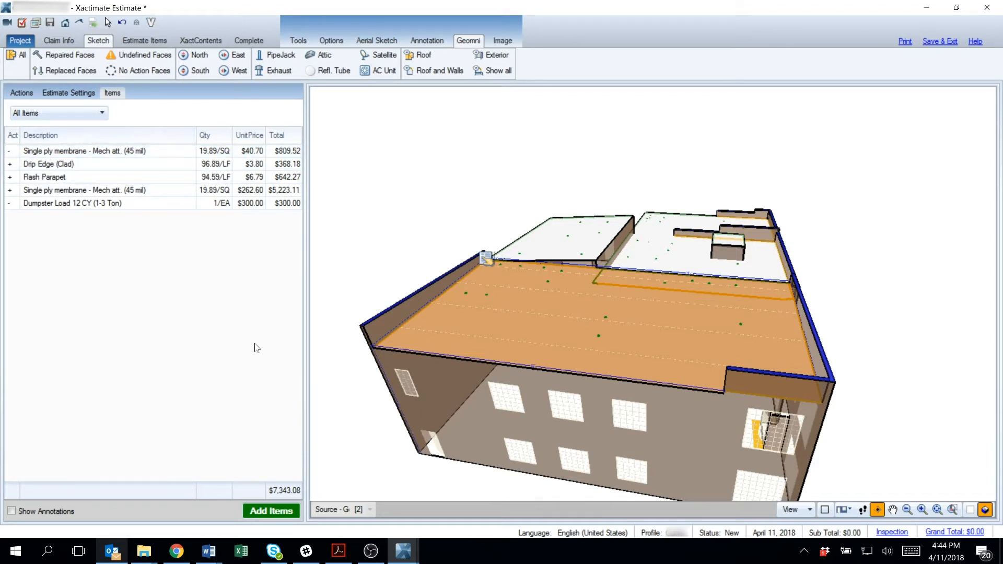
pyautogui.click(21, 95)
# Include a terminator bar in the parapet flashing replacement of the large front roof face
pyautogui.scroll(-2, 127, 352)
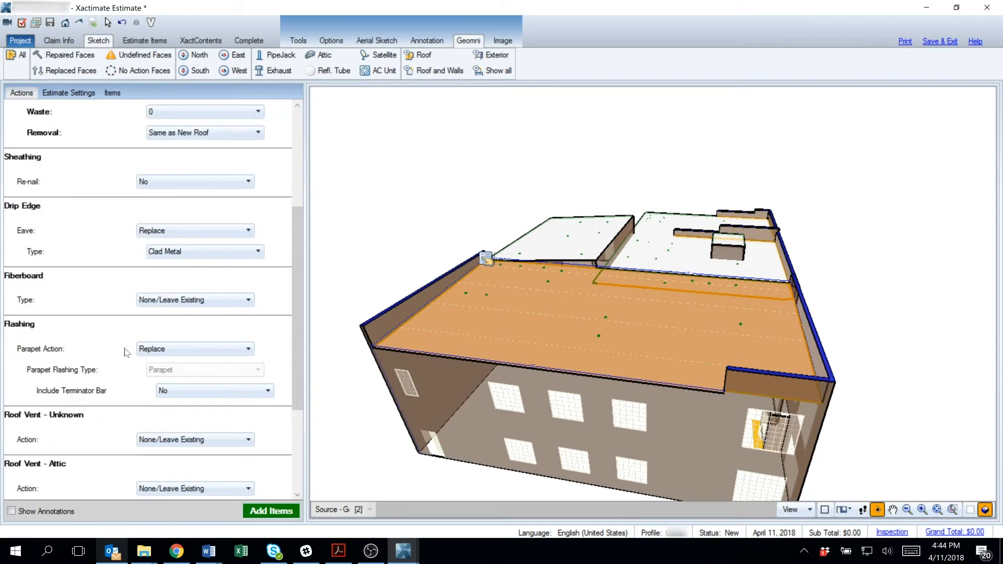
pyautogui.click(203, 396)
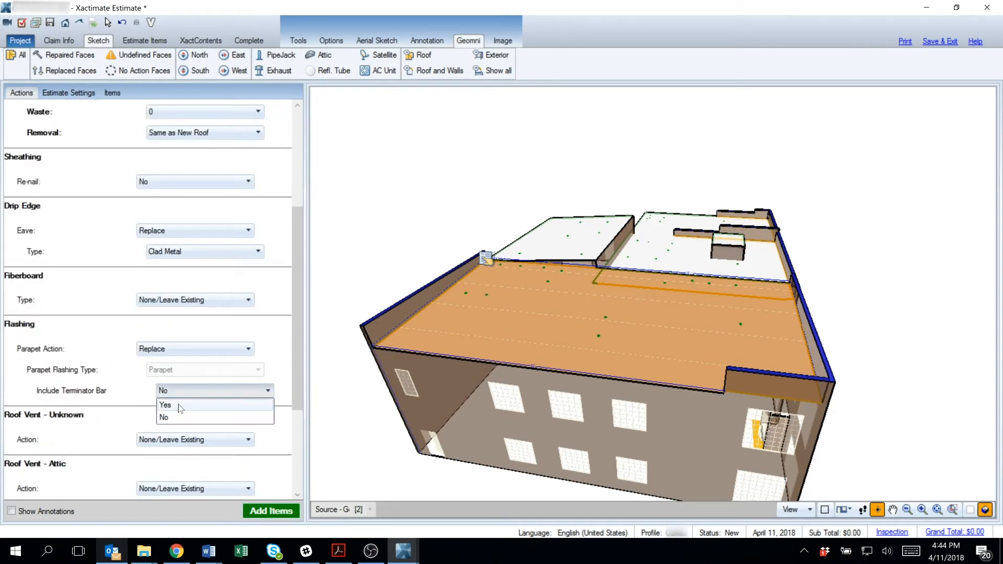
pyautogui.click(179, 405)
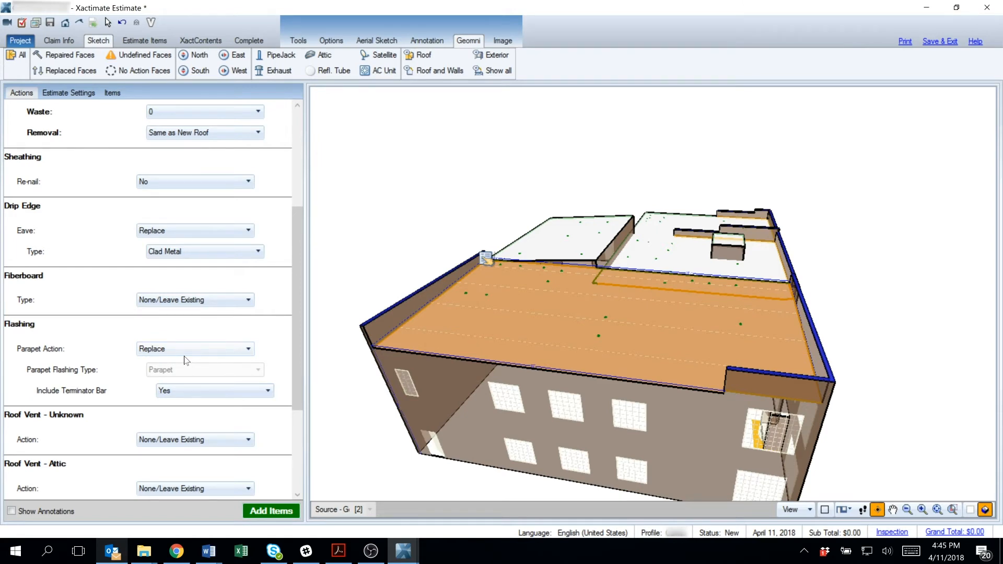
pyautogui.scroll(1, 191, 332)
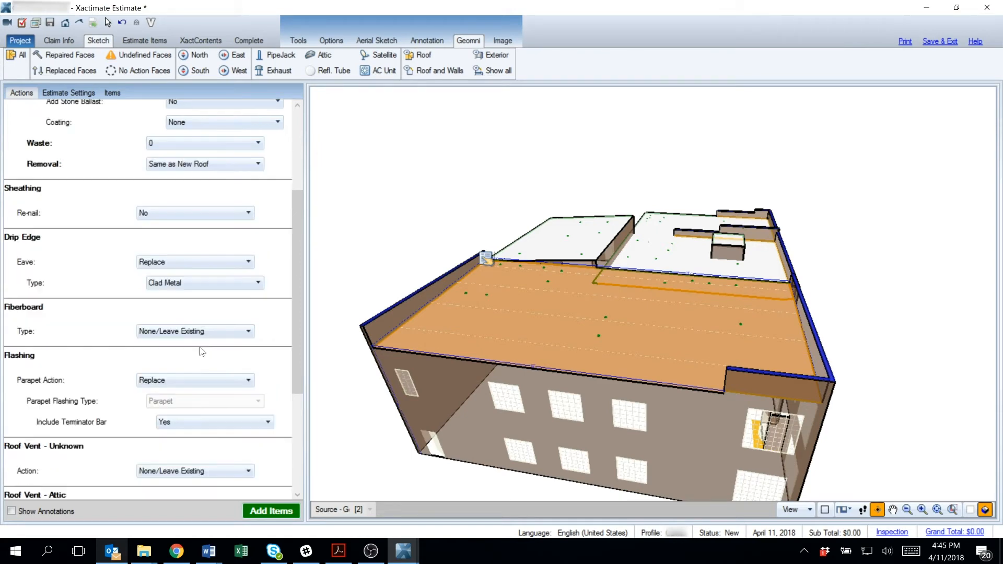